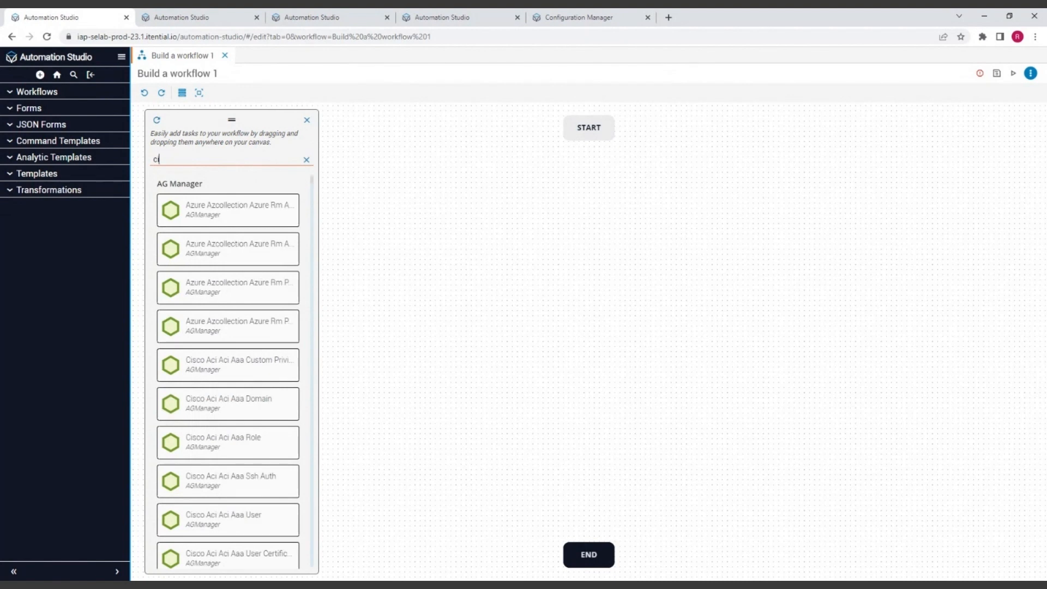
Search the task palette for "cisco ios" and browse the matching AG Manager tasks
type("sco ios")
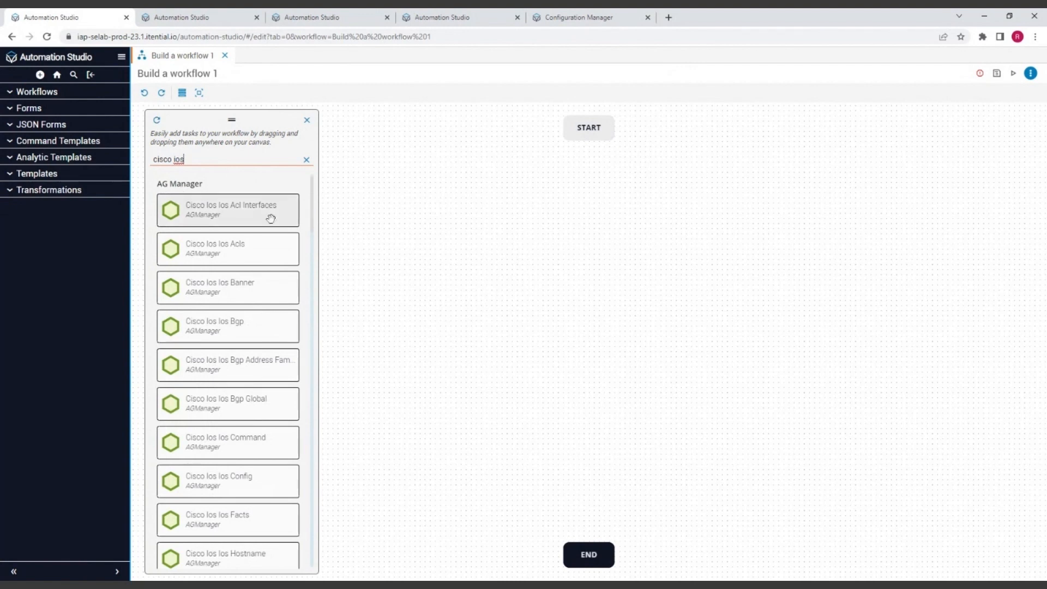
scroll(271, 218, "down", 3)
scroll(271, 227, "down", 7)
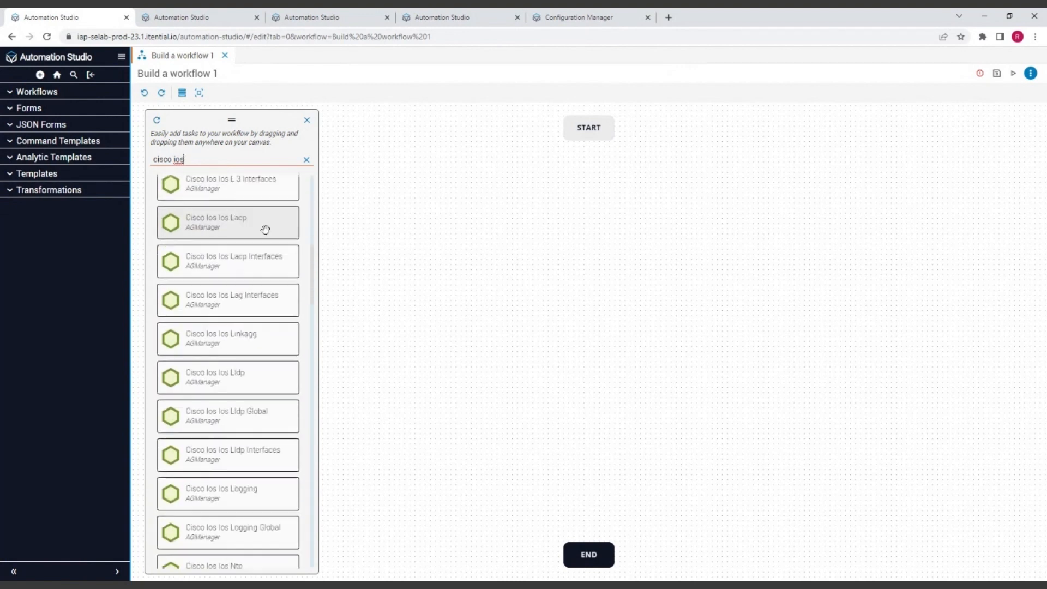
scroll(254, 327, "down", 6)
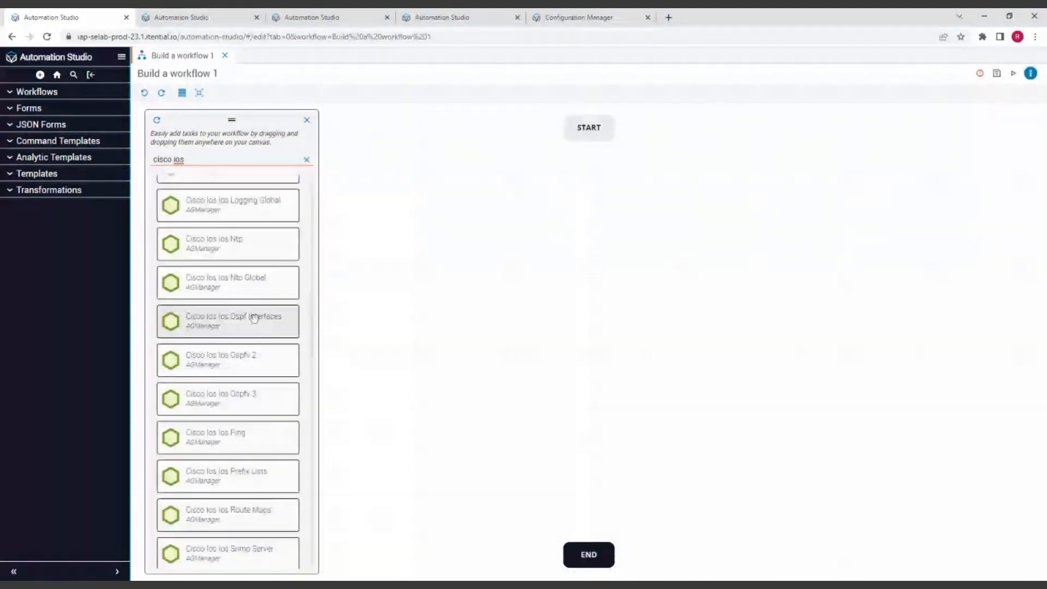
scroll(254, 370, "down", 3)
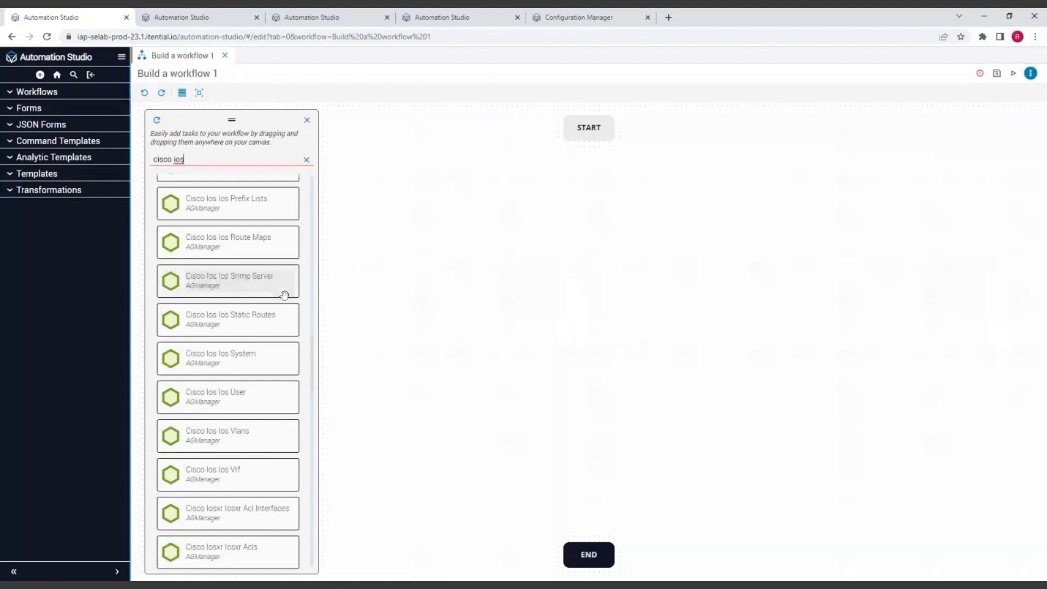
scroll(284, 293, "down", 2)
scroll(267, 284, "down", 3)
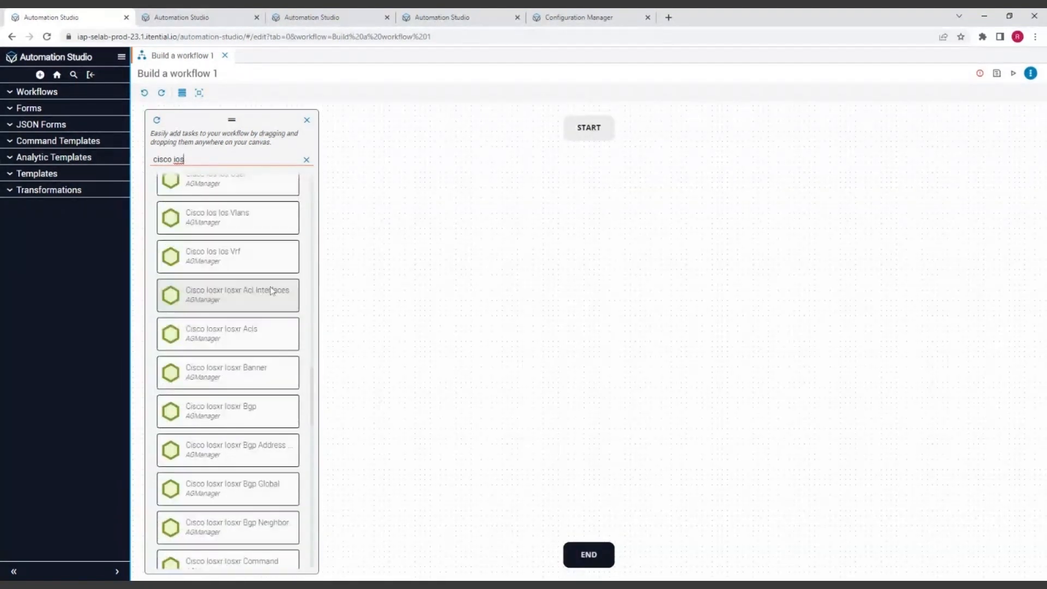
scroll(269, 288, "up", 8)
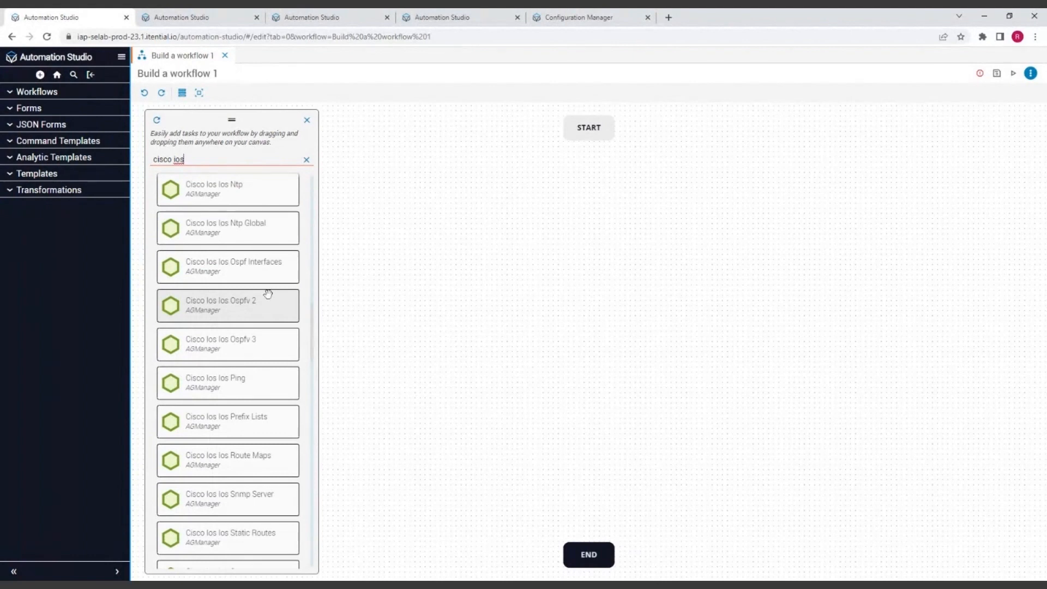
scroll(267, 294, "up", 5)
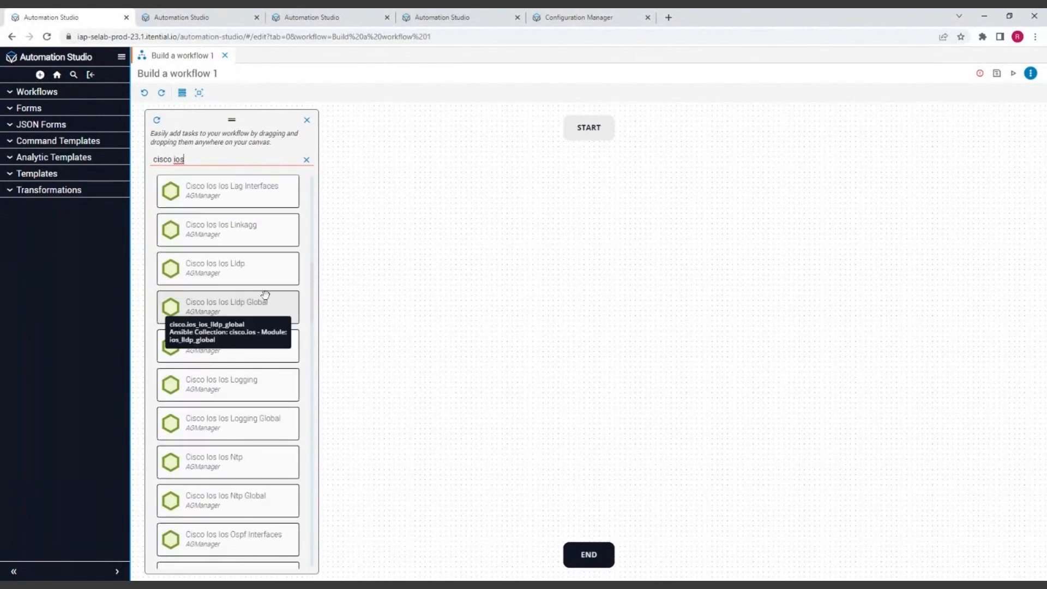
scroll(289, 271, "up", 7)
scroll(291, 273, "up", 3)
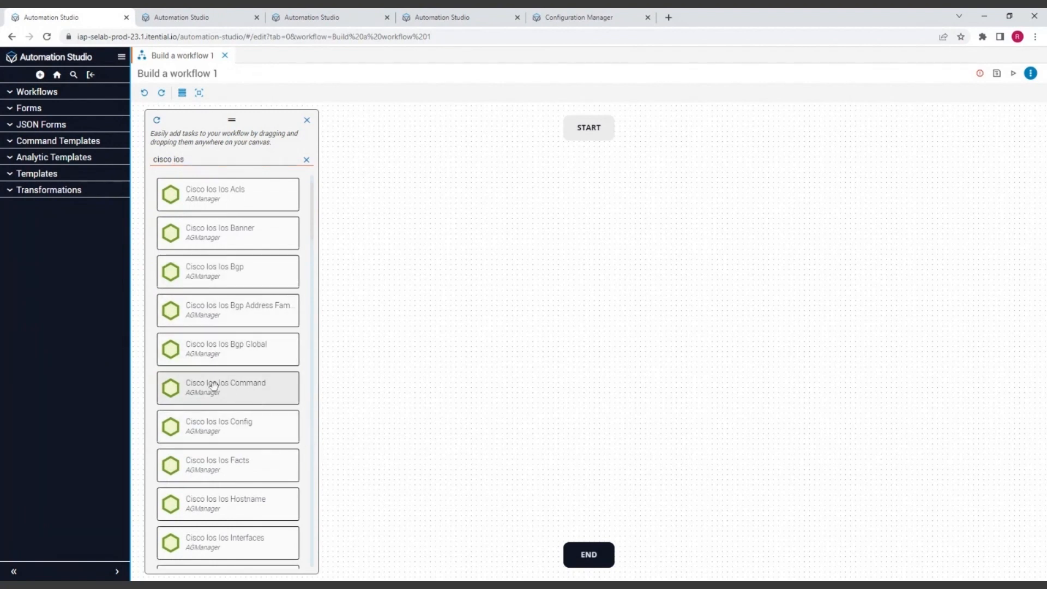
Add the Cisco Ios Ios Command task to the canvas, with START moved above it and END below, connected in sequence
left_click_drag(214, 387, 594, 307)
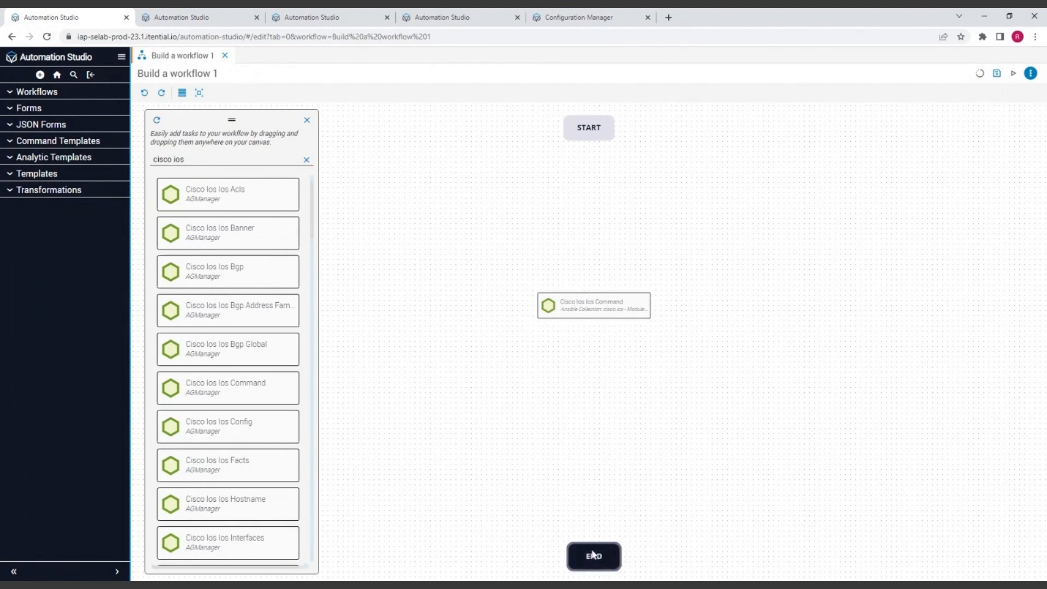
left_click_drag(593, 552, 593, 404)
left_click_drag(592, 128, 595, 409)
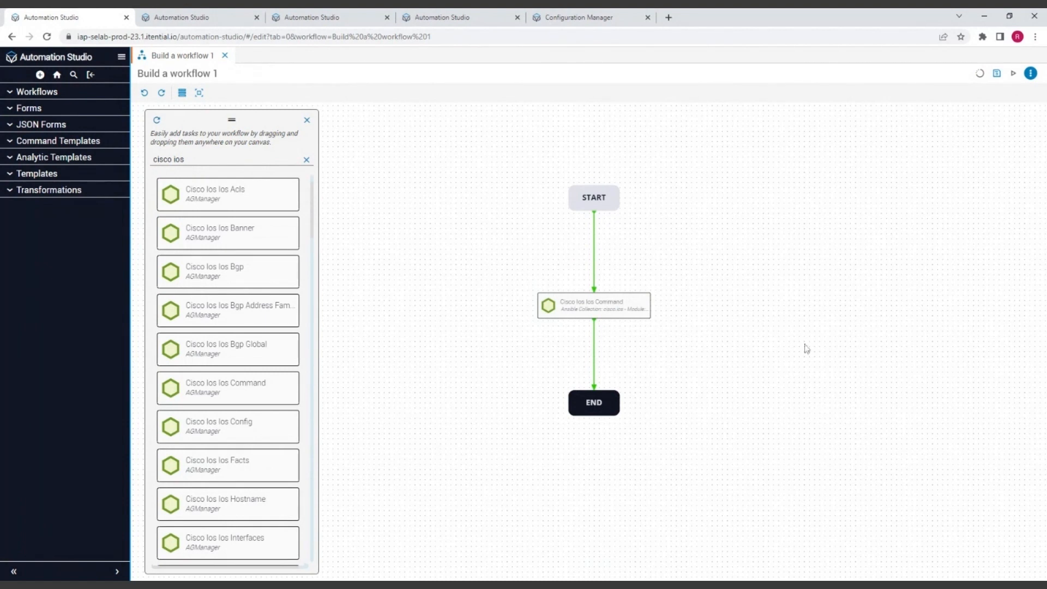
Rename the Cisco Ios Ios Command task's summary to "Execute a command on IOS"
left_click(591, 305)
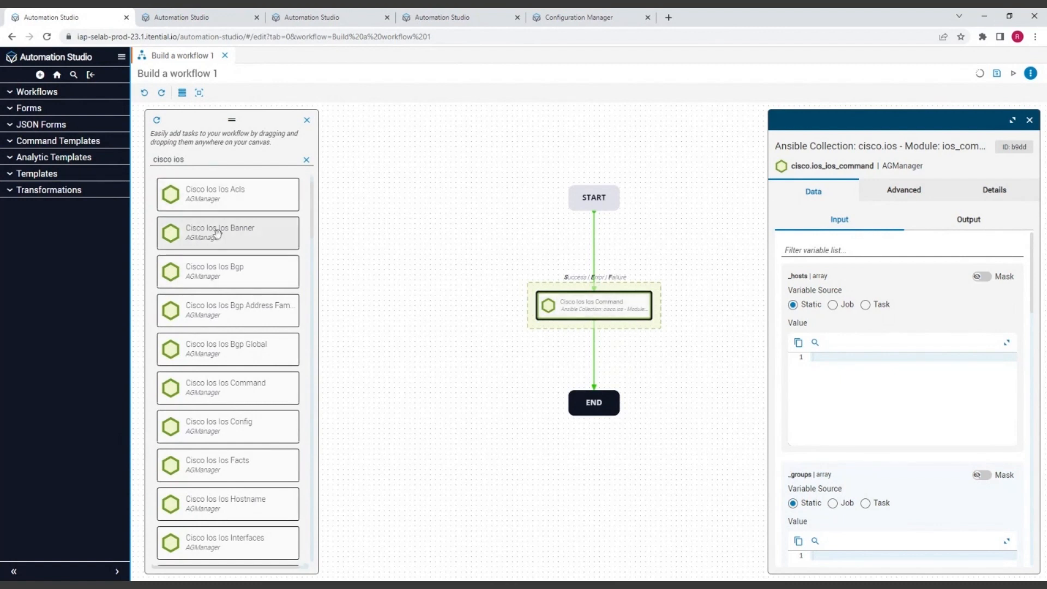
scroll(171, 199, "up", 1)
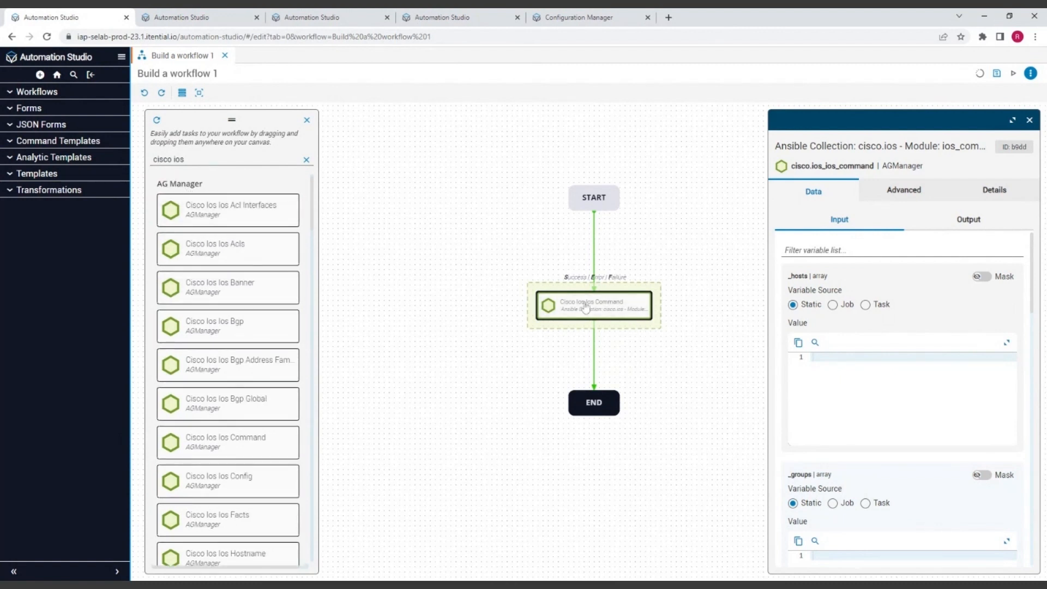
left_click(861, 146)
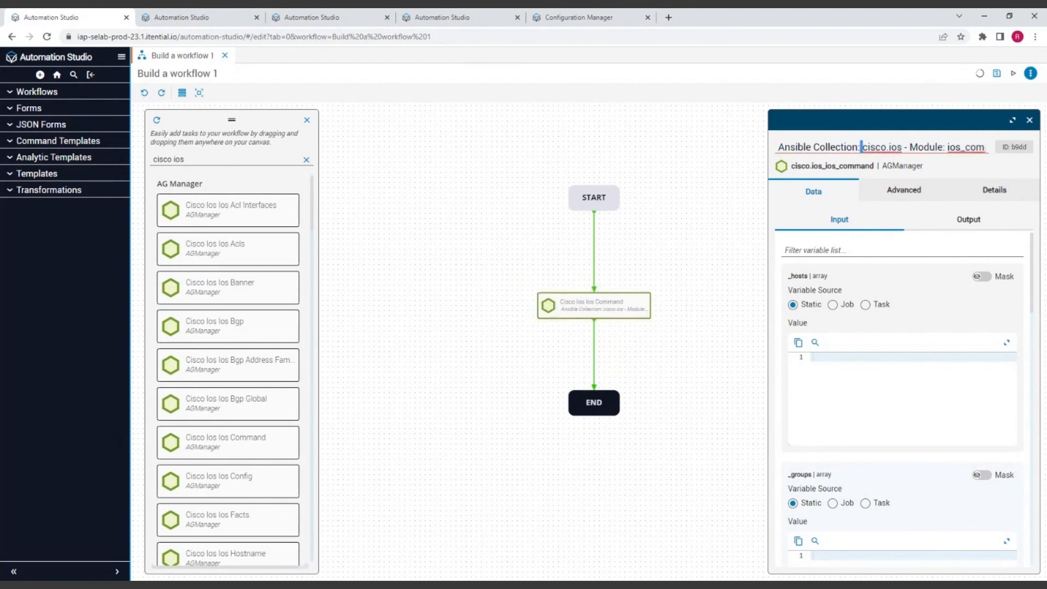
key("ctrl+a")
key("BackSpace")
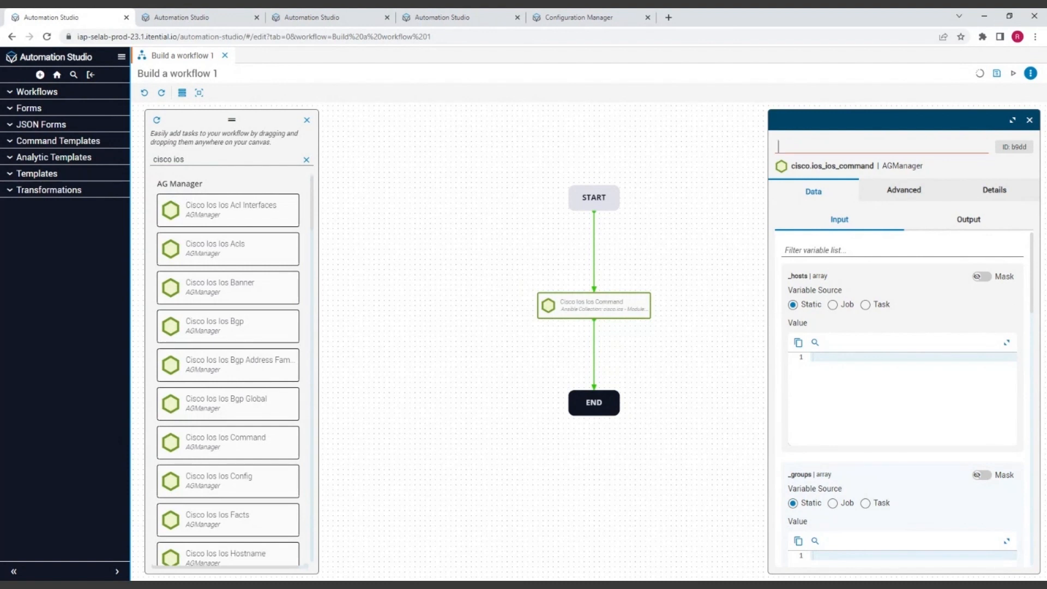
type("Execute a command on IOS")
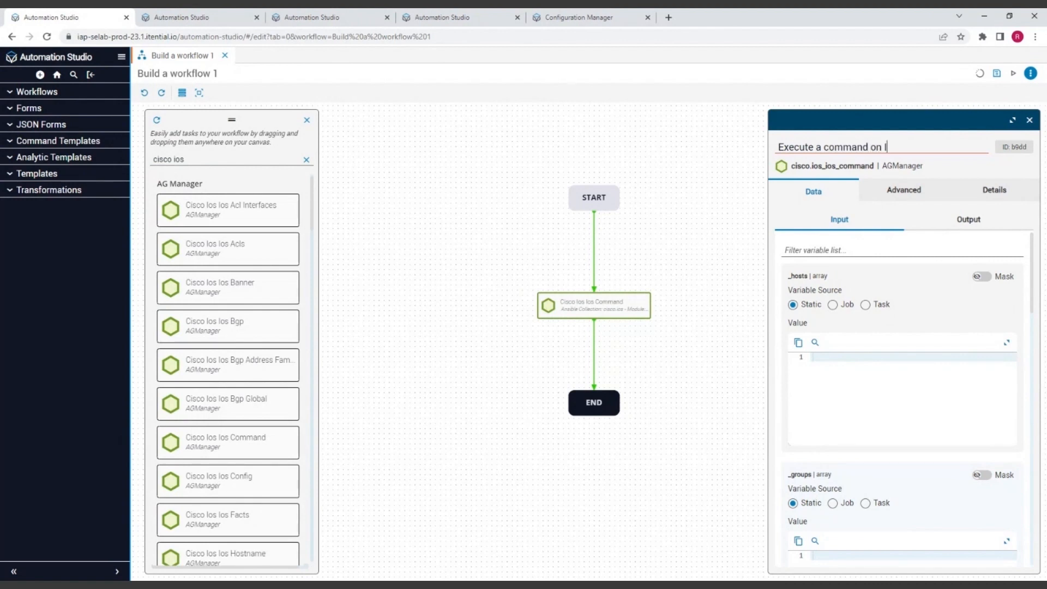
key("Return")
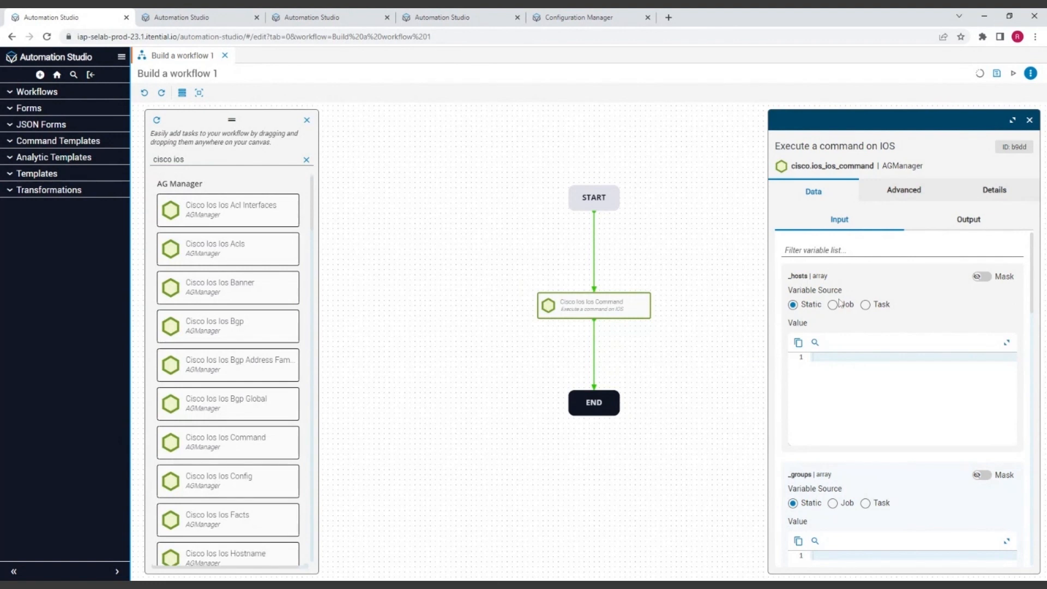
Set the task's static _hosts input to an array containing "IOS-CSR-AWS-1"
scroll(850, 290, "down", 3)
scroll(850, 291, "up", 3)
left_click_drag(812, 276, 827, 277)
left_click(862, 283)
left_click(847, 356)
type("[\"")
type("IOS-CSR-AWS-1")
Set the task's required commands input to the static array ["show version"]
scroll(902, 401, "down", 2)
scroll(902, 401, "up", 2)
scroll(845, 333, "down", 5)
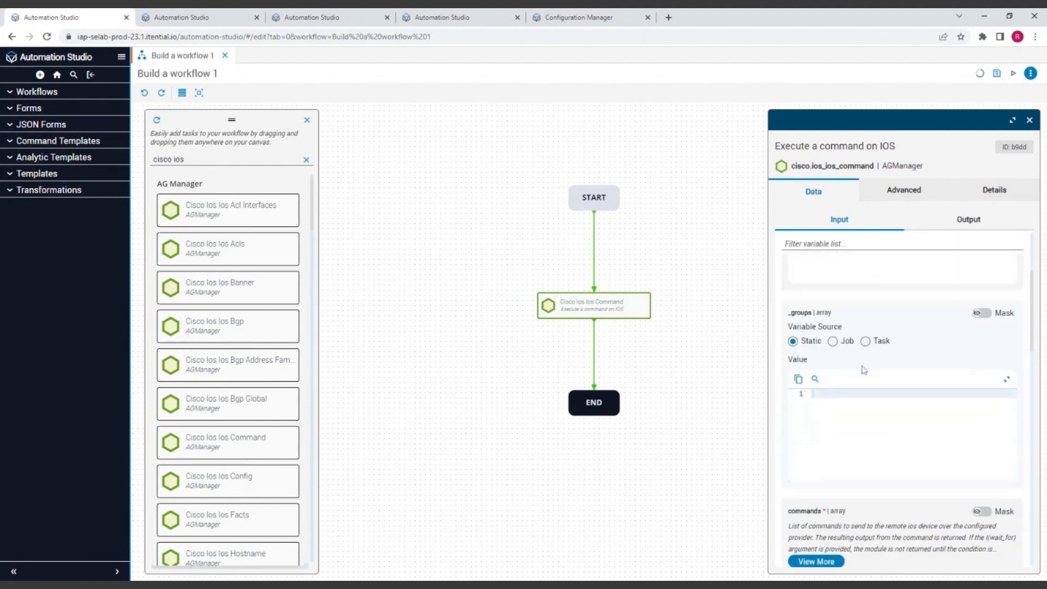
scroll(823, 354, "down", 1)
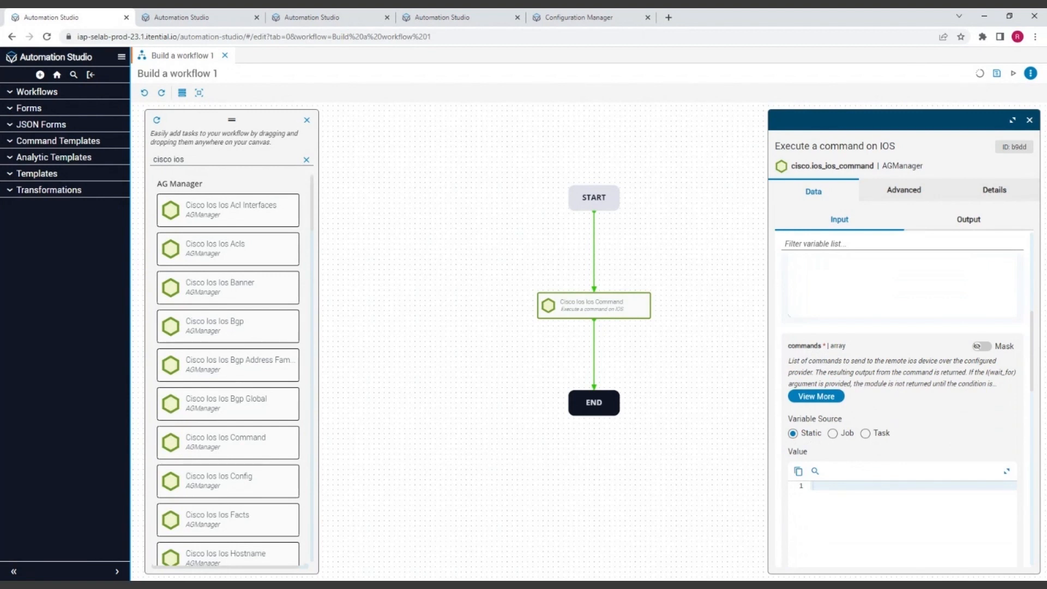
double_click(837, 346)
double_click(823, 348)
left_click(854, 368)
double_click(824, 346)
left_click(854, 372)
scroll(891, 461, "down", 3)
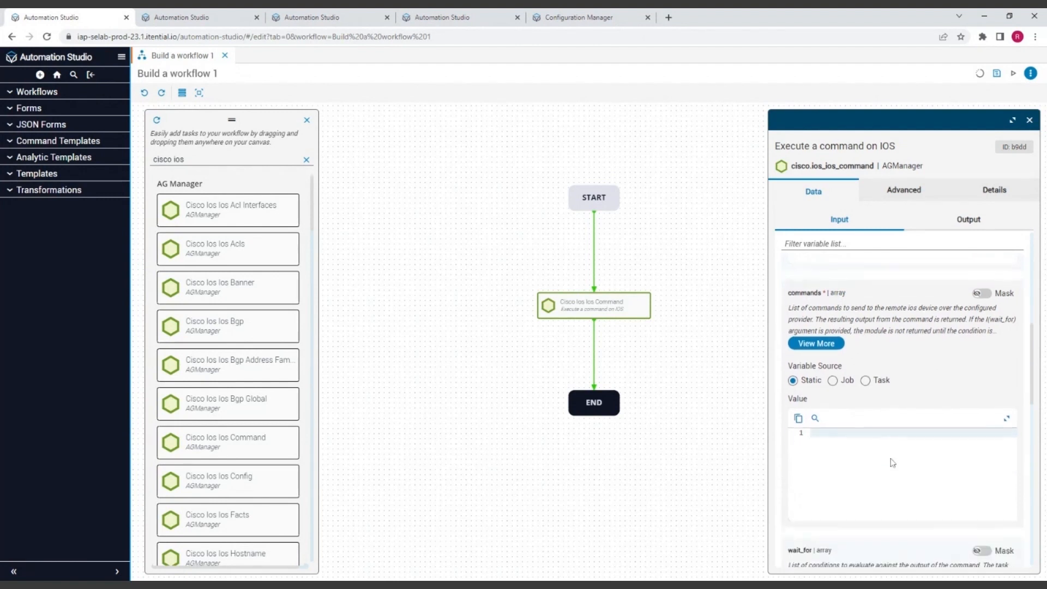
scroll(891, 462, "up", 3)
scroll(892, 468, "down", 1)
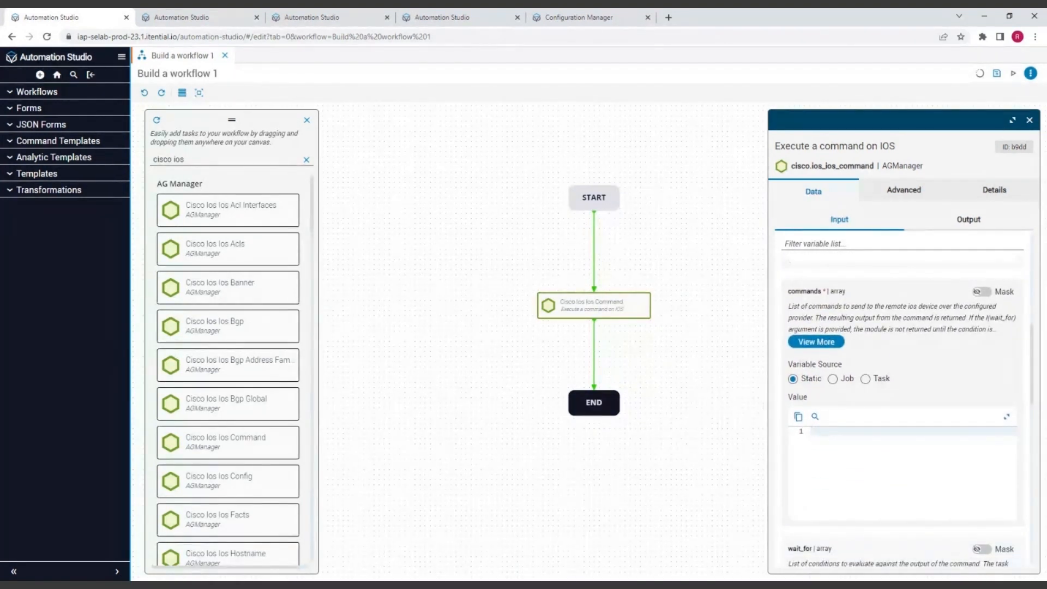
type("[]")
type("\"")
type("show versi")
type("on")
key("End")
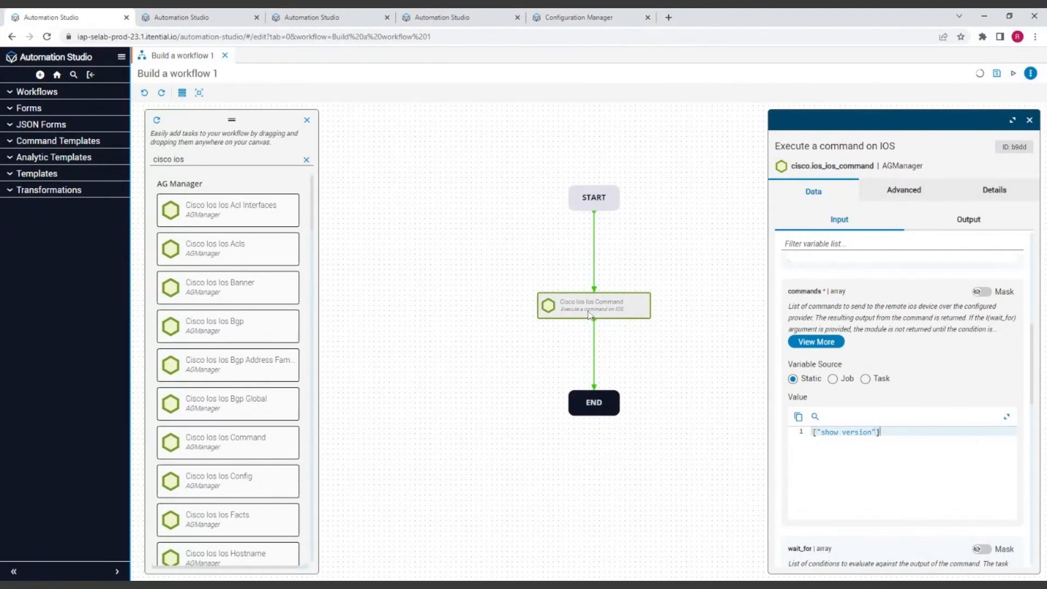
Review the task's input variables, from _hosts and commands down to wait_for, match and retries
scroll(952, 409, "up", 5)
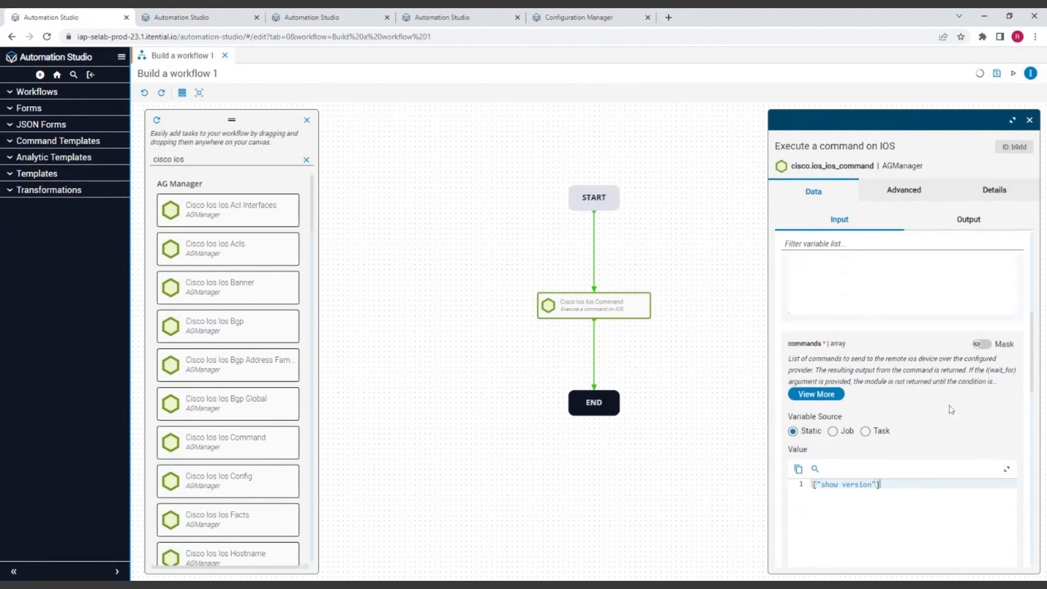
scroll(948, 409, "up", 3)
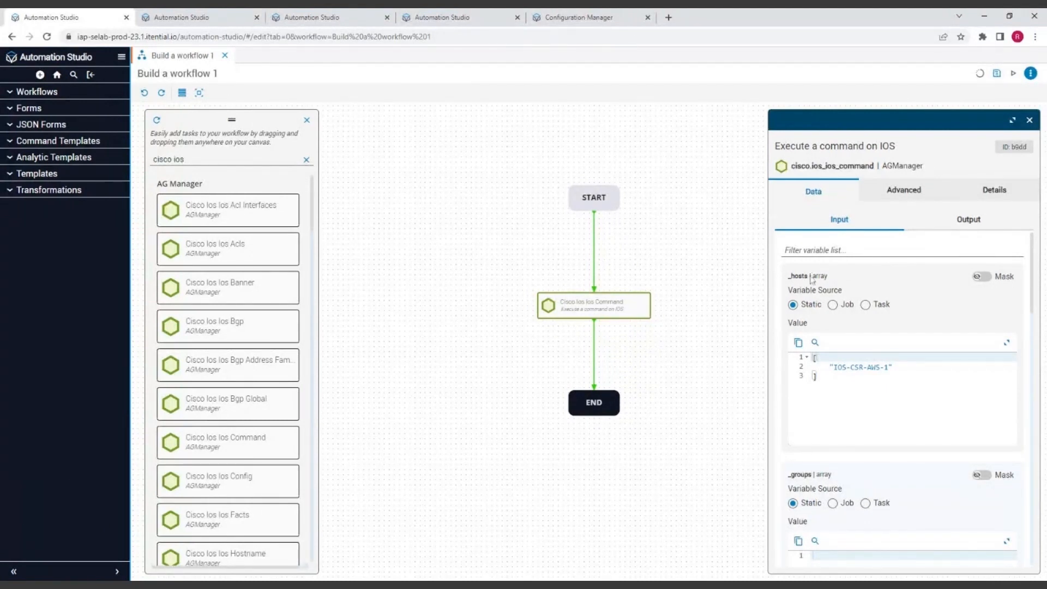
scroll(902, 349, "down", 1)
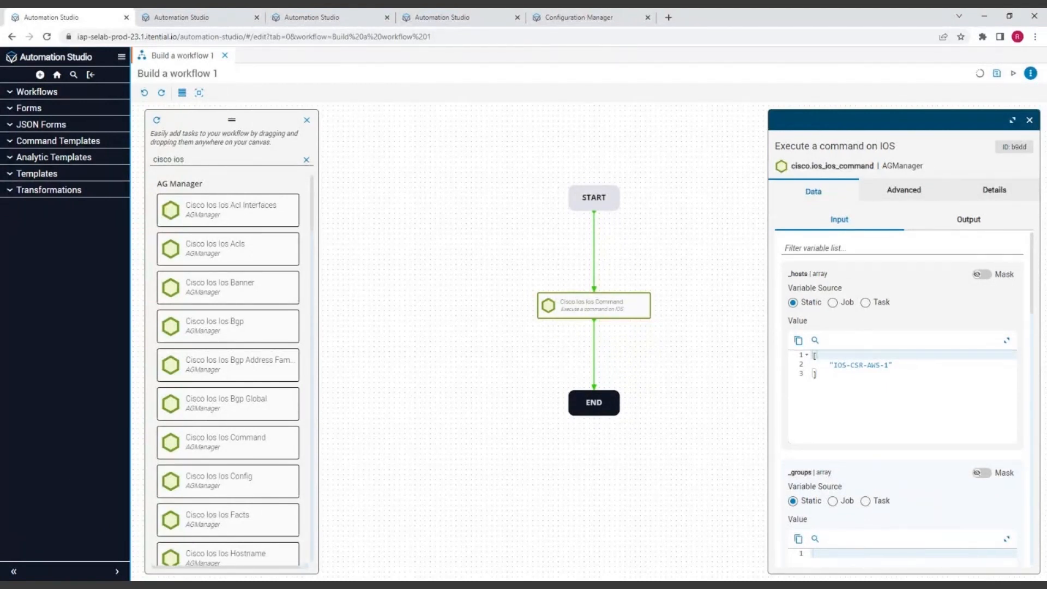
scroll(902, 348, "down", 7)
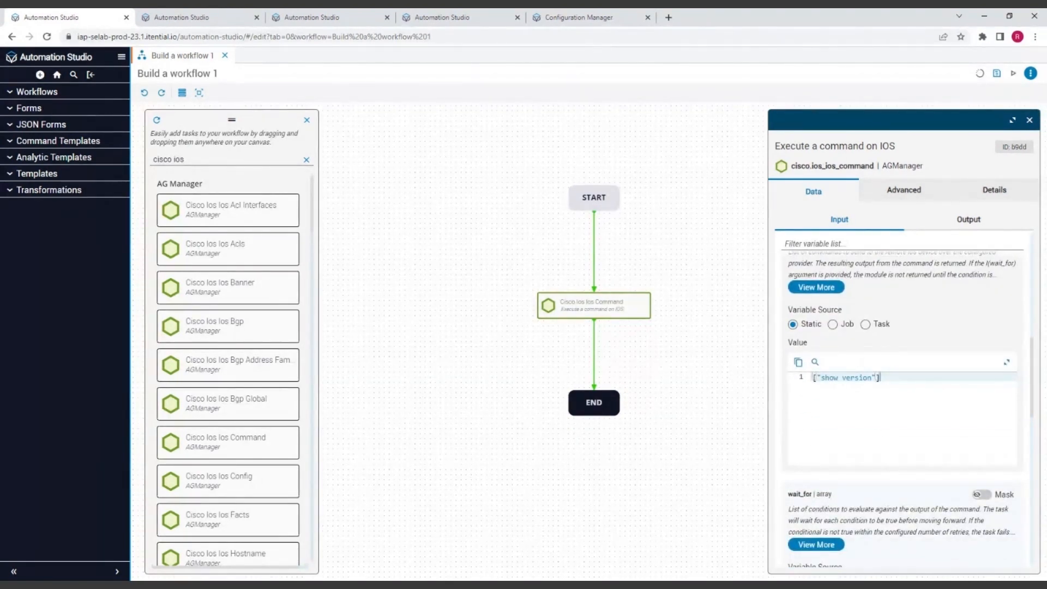
type("f")
scroll(902, 349, "down", 1)
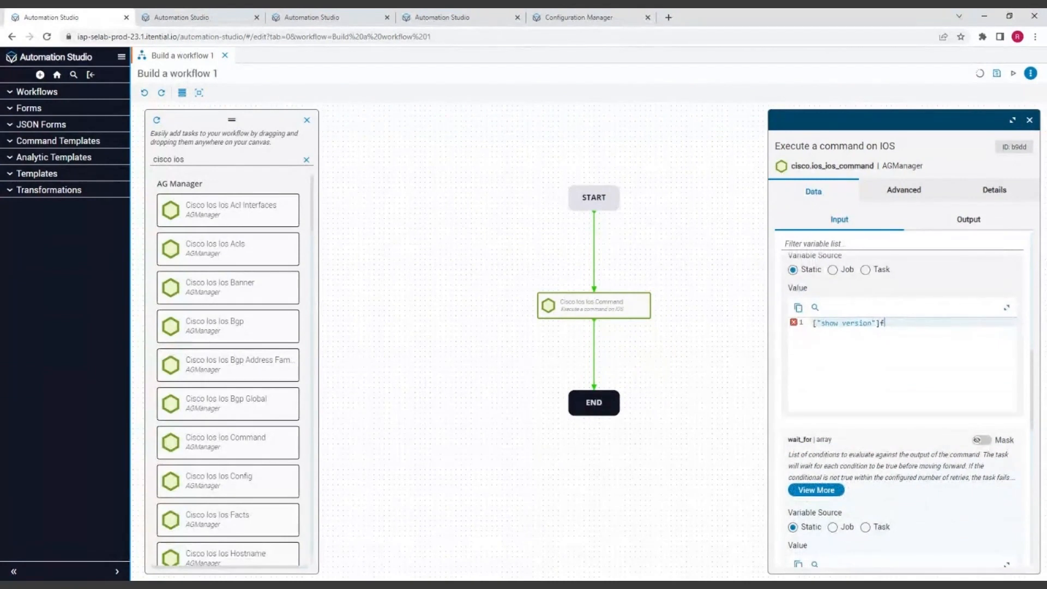
key("BackSpace")
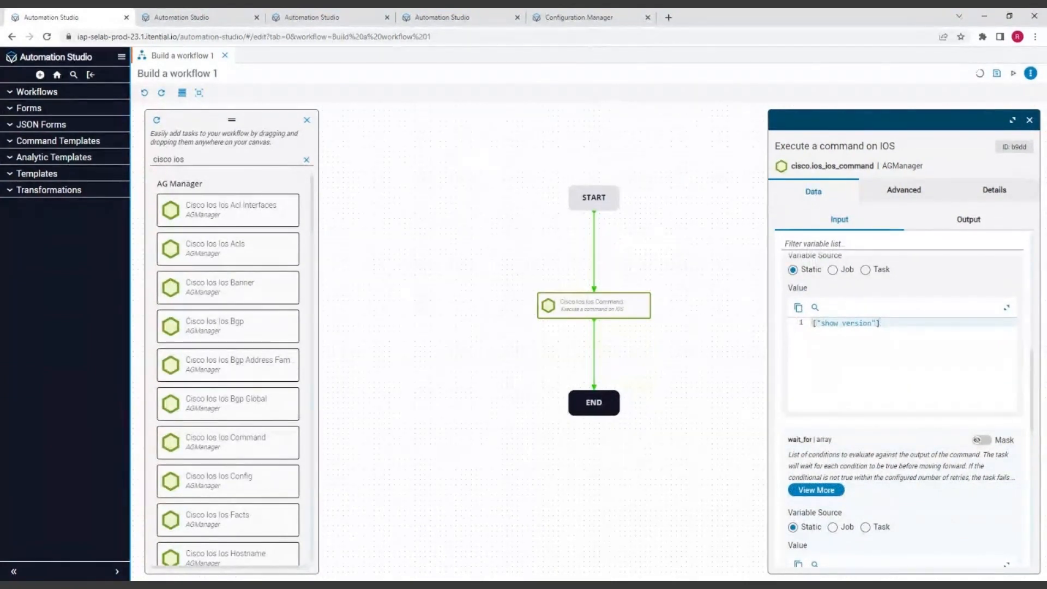
scroll(887, 386, "down", 6)
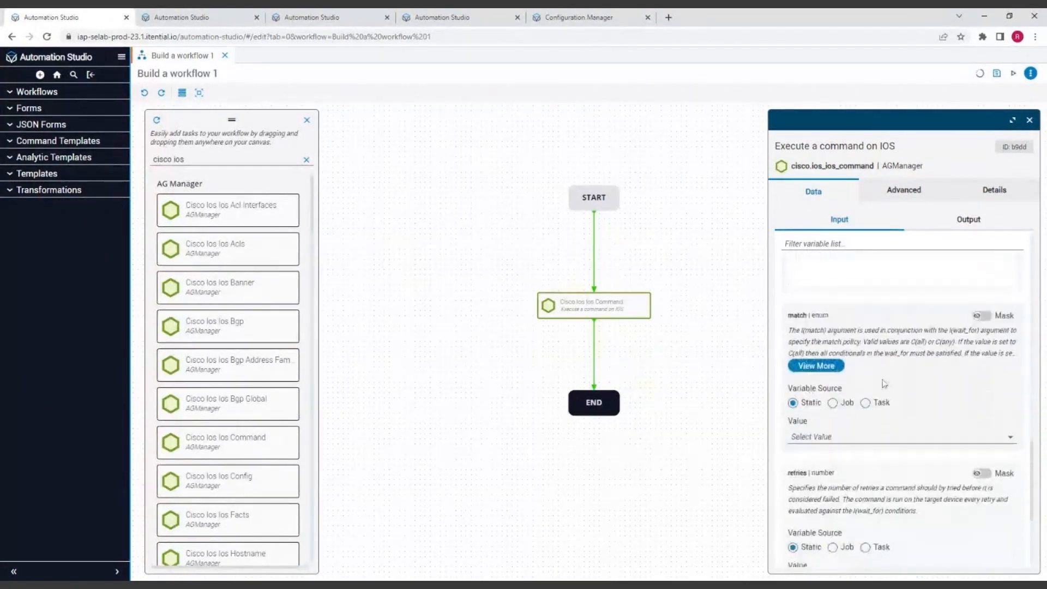
scroll(887, 386, "up", 5)
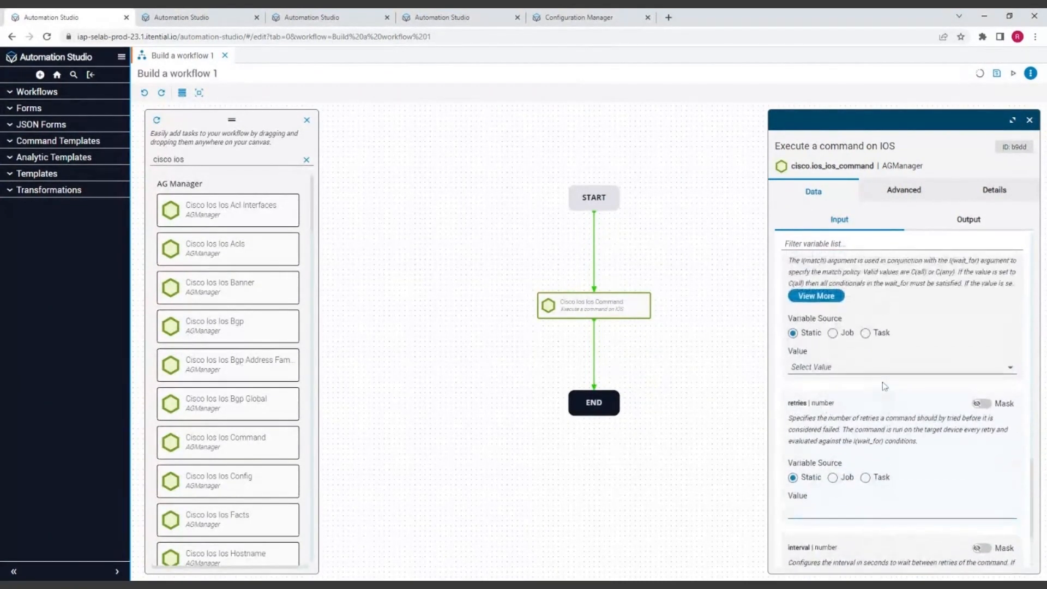
Close the task's settings, save the workflow, and run it without access groups or a job description
left_click(1030, 122)
left_click(997, 75)
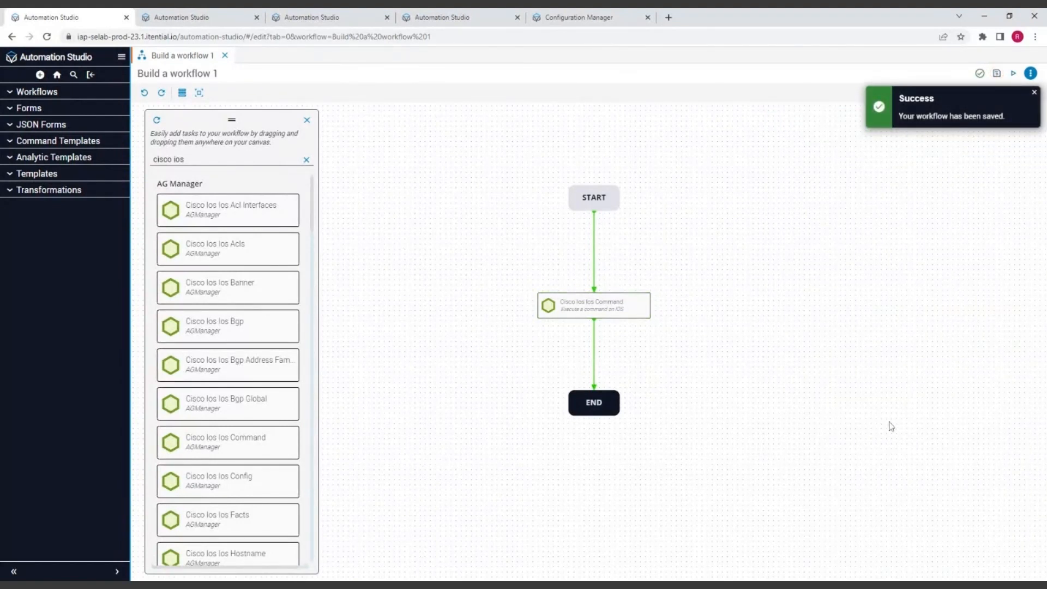
left_click(1013, 74)
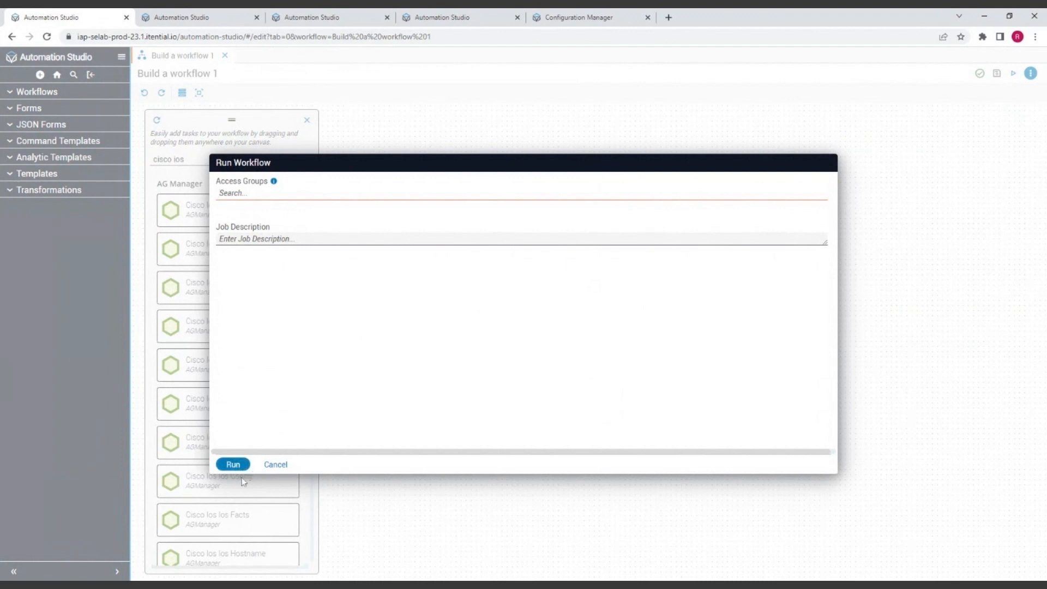
left_click(233, 464)
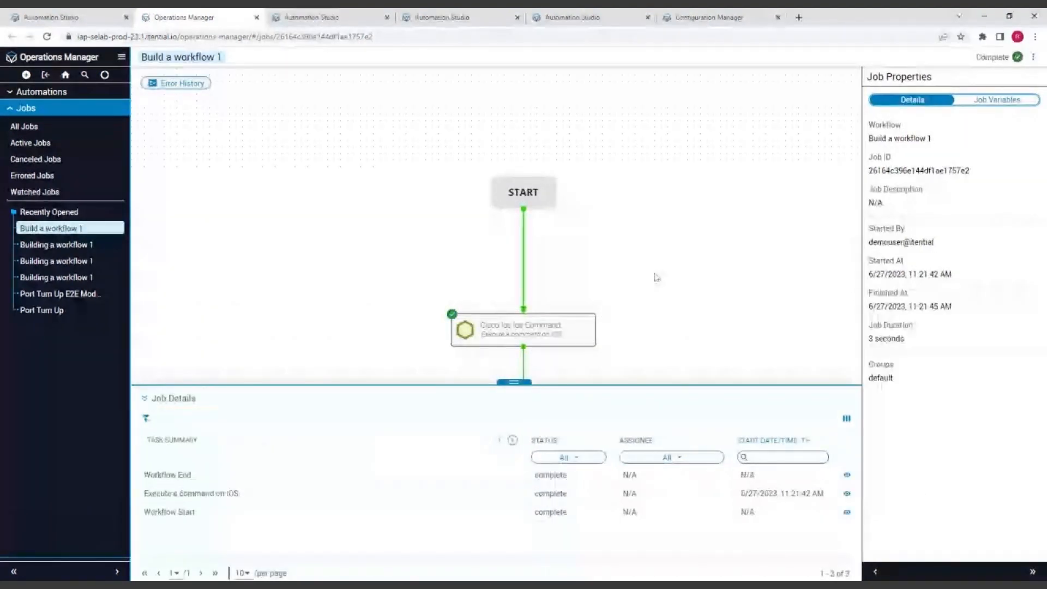
Inspect the Execute a command on IOS task's incoming and outgoing variables in the job view, with the properties pane widened
left_click_drag(684, 304, 692, 206)
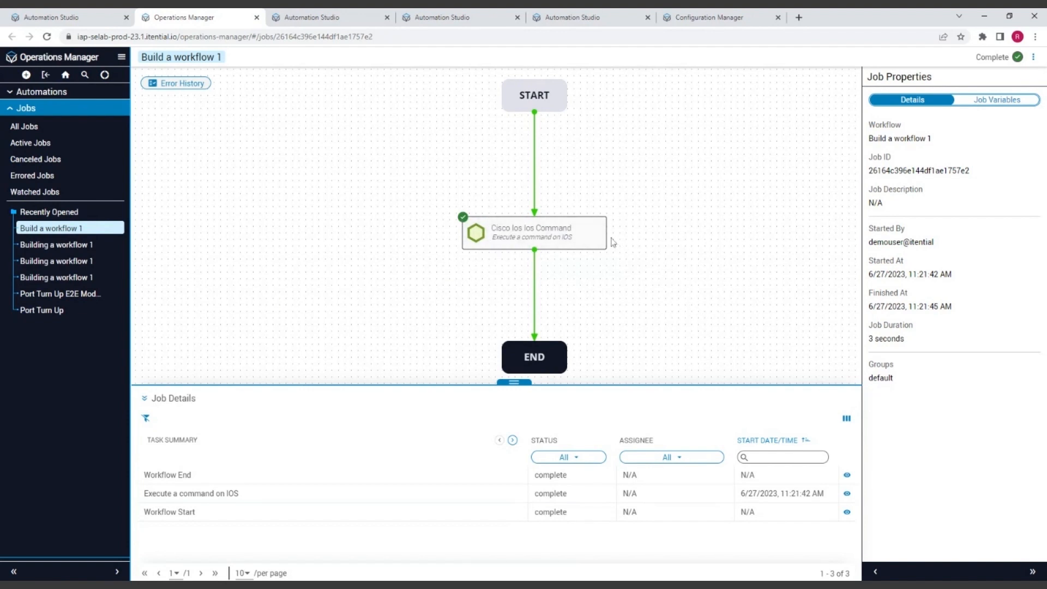
left_click(555, 239)
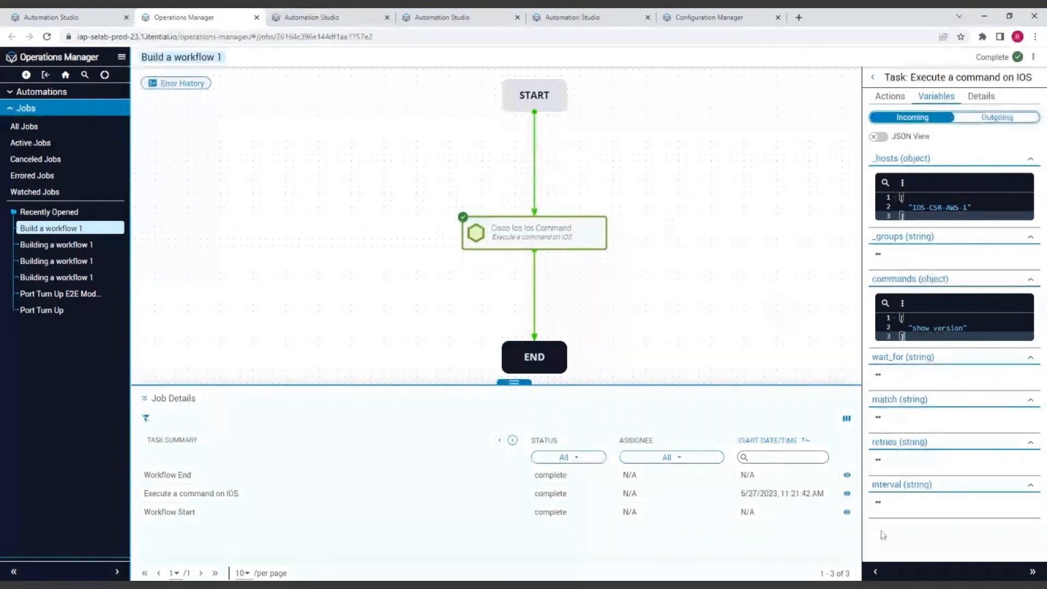
left_click(875, 571)
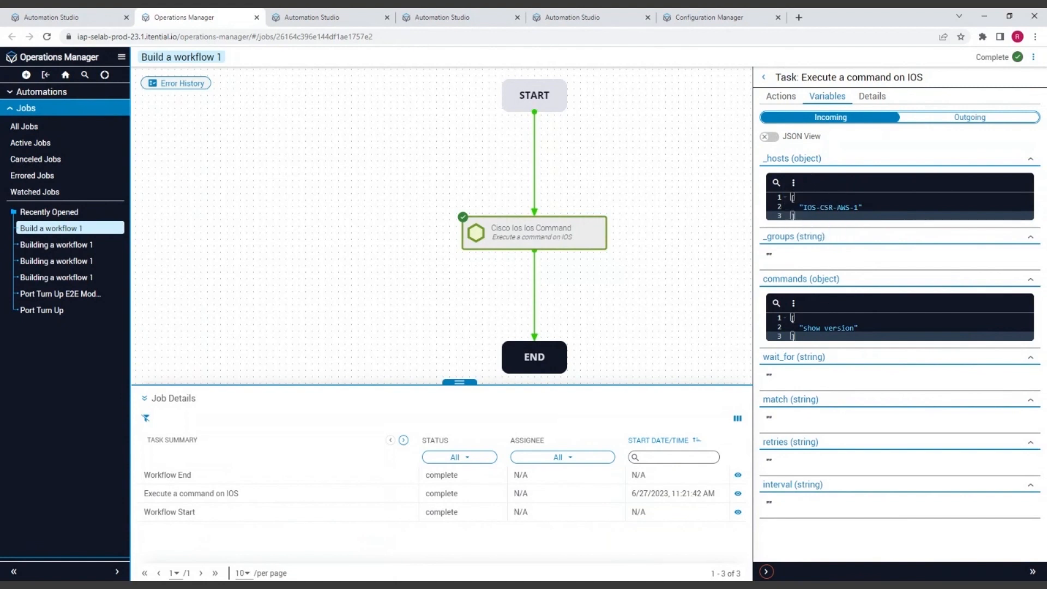
left_click(950, 119)
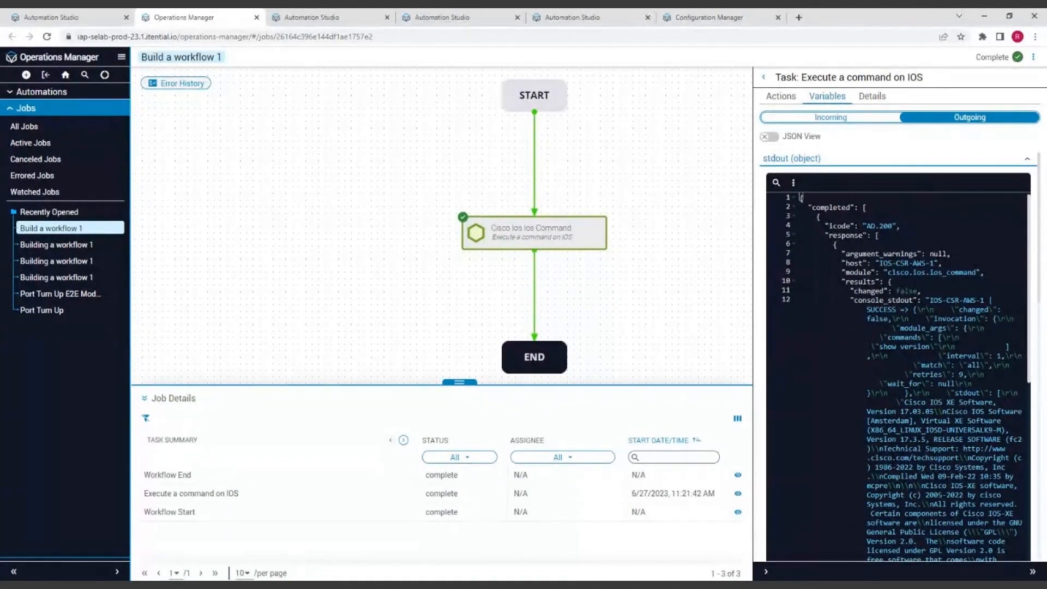
Examine the task's outgoing stdout object, switch it to JSON view, and read through console_stdout from the execution status to the show version output
scroll(905, 376, "down", 1)
scroll(905, 376, "down", 1)
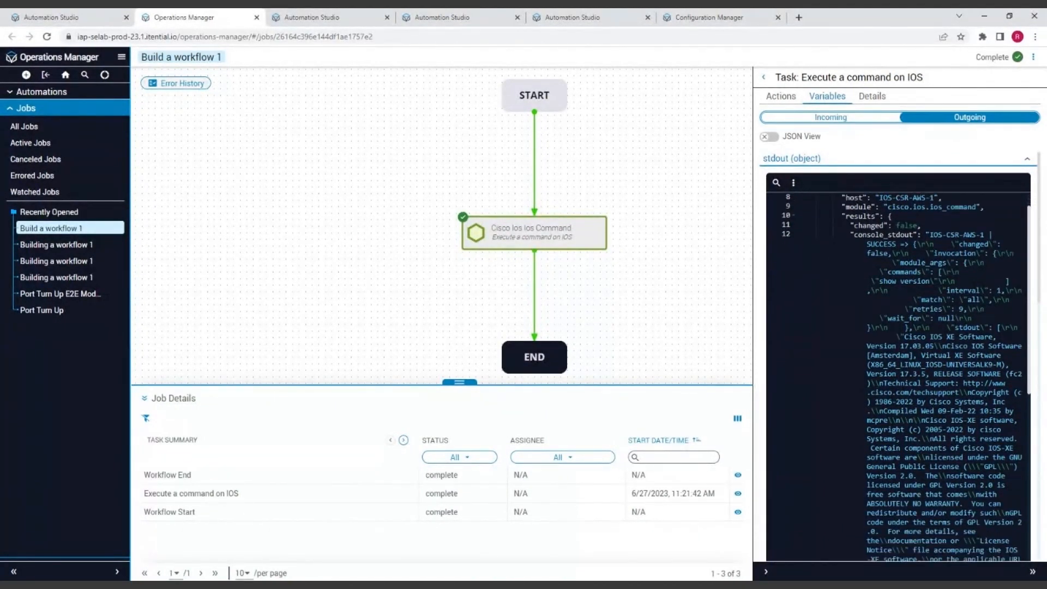
scroll(905, 376, "up", 2)
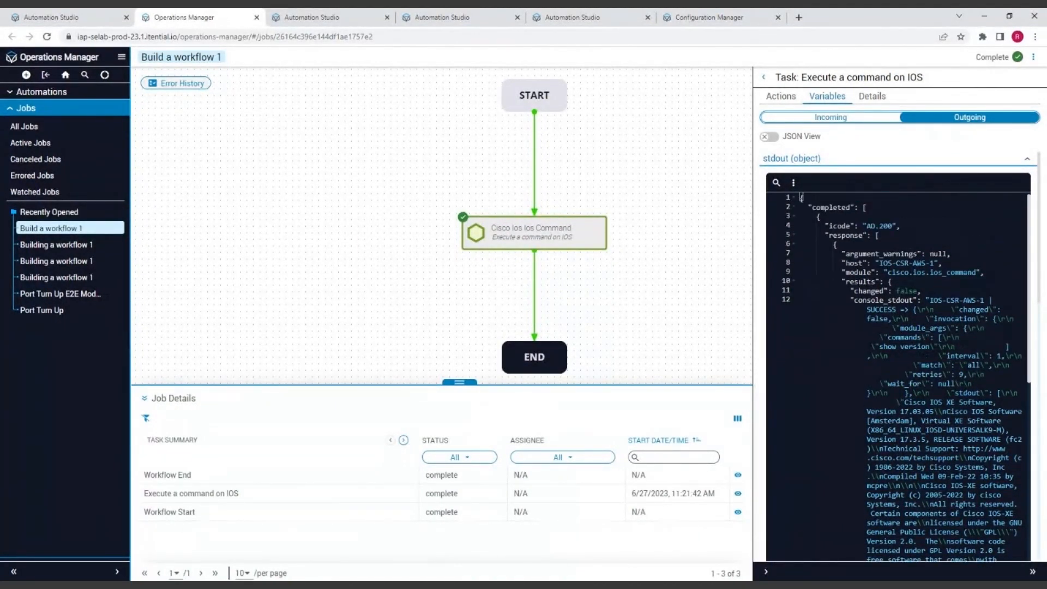
left_click(769, 137)
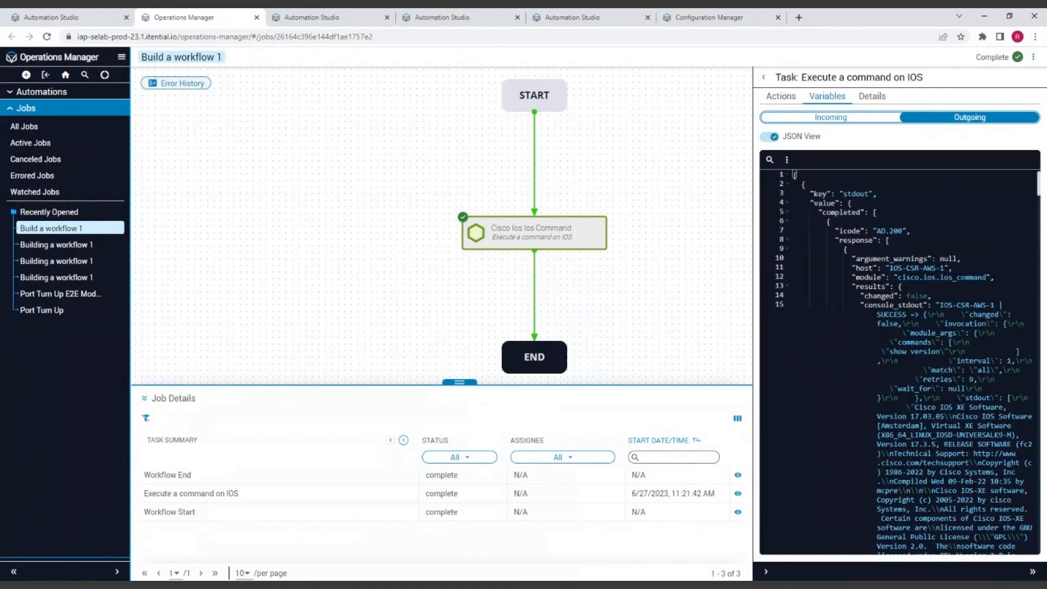
scroll(899, 360, "down", 1)
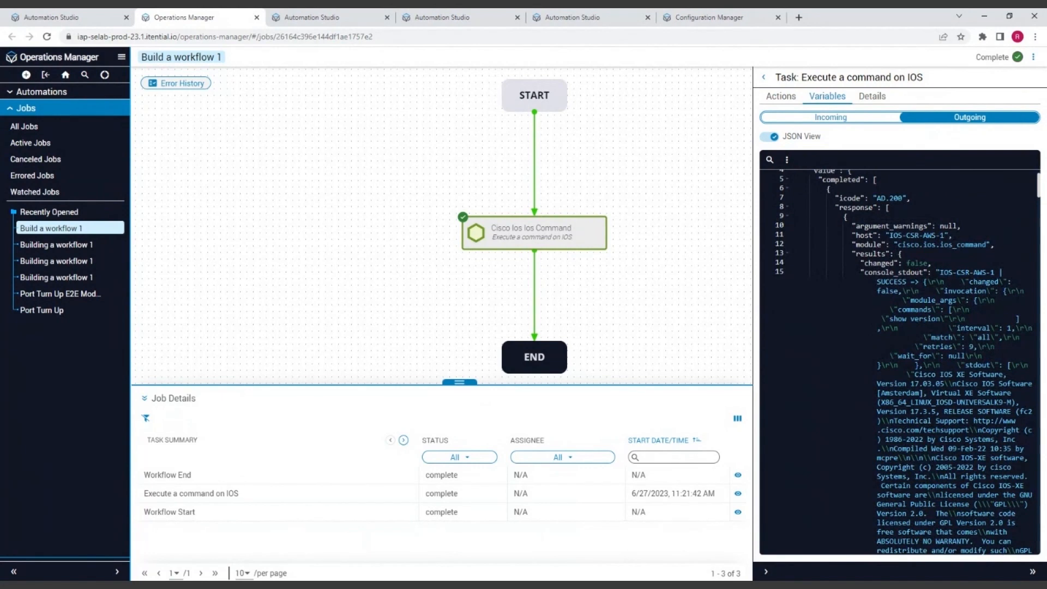
left_click_drag(876, 281, 907, 281)
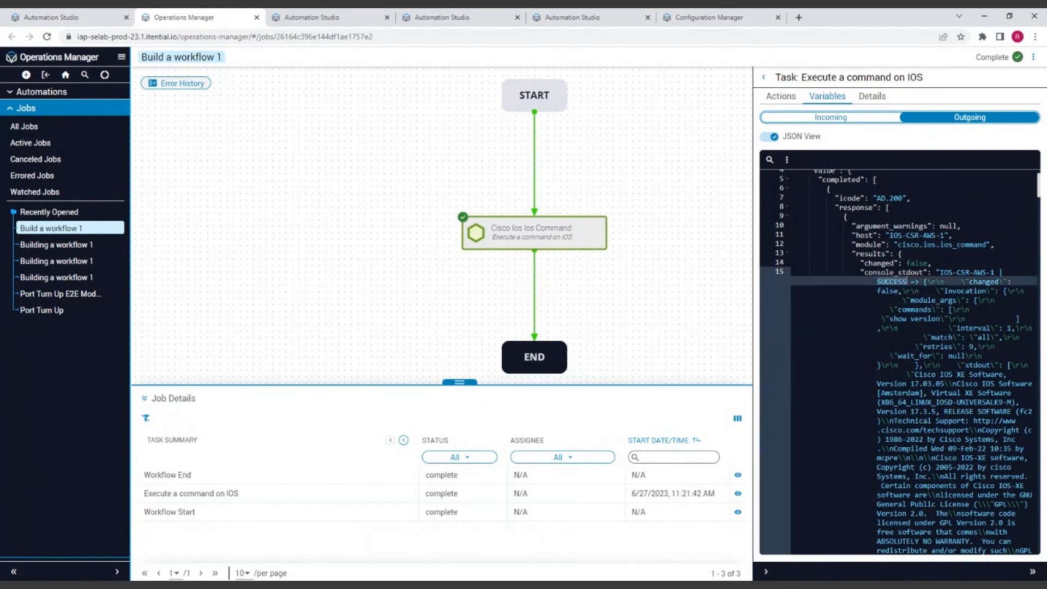
scroll(900, 360, "down", 8)
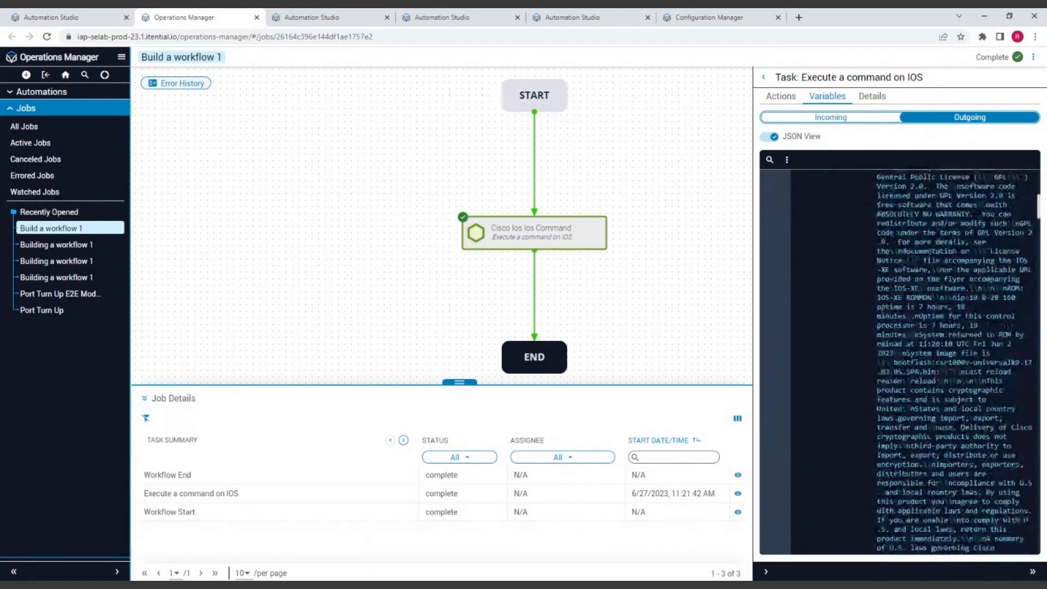
scroll(899, 360, "down", 10)
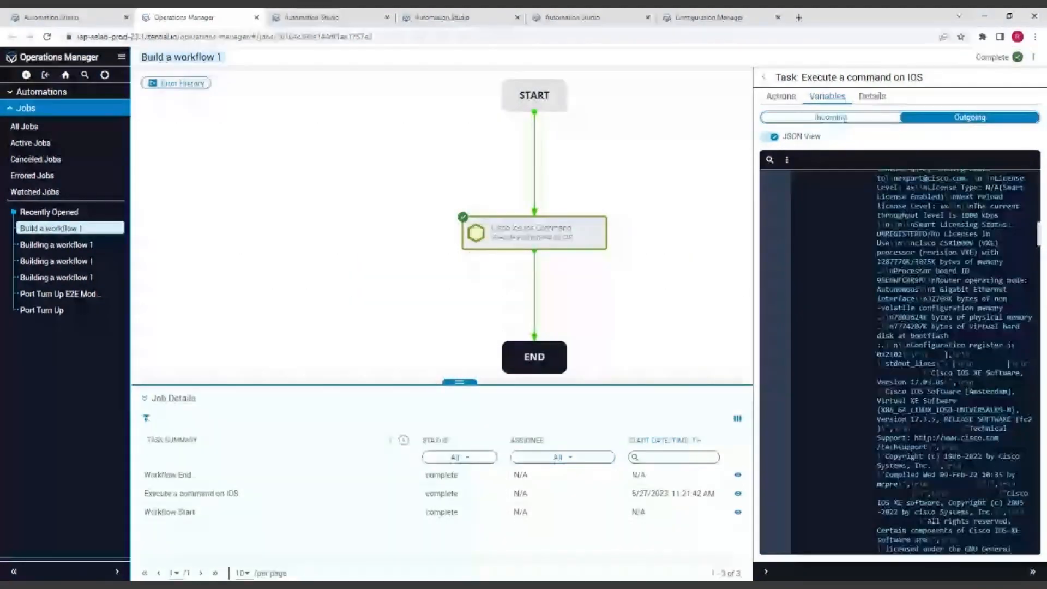
scroll(899, 360, "down", 7)
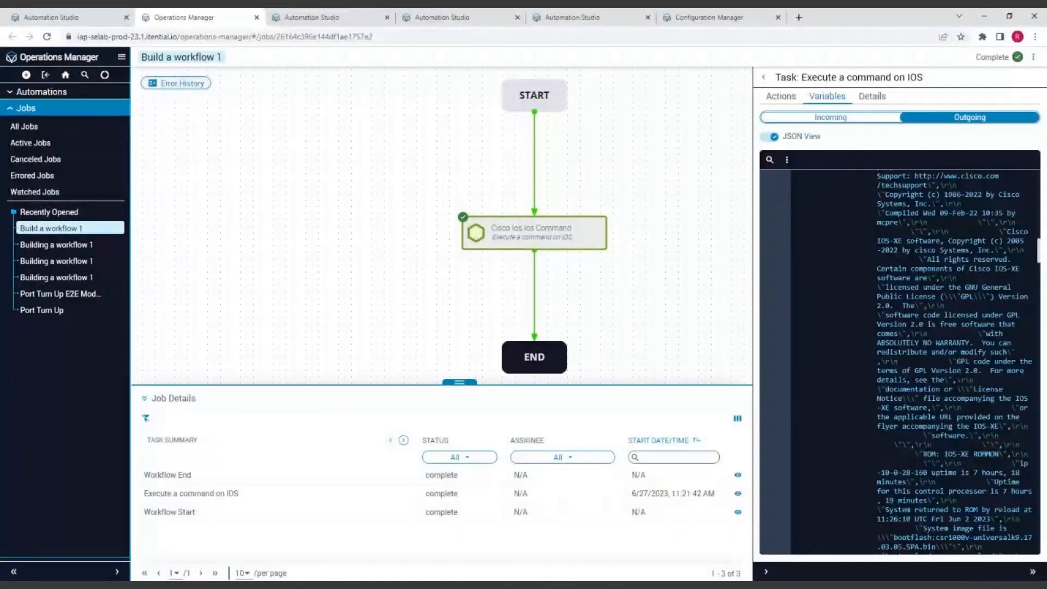
scroll(900, 360, "up", 20)
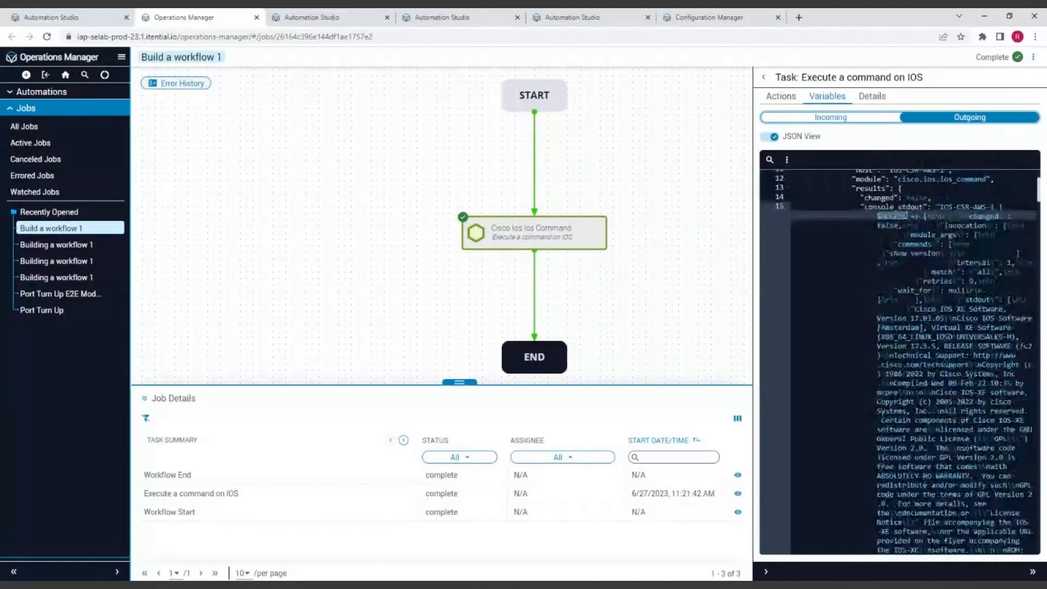
scroll(899, 360, "up", 3)
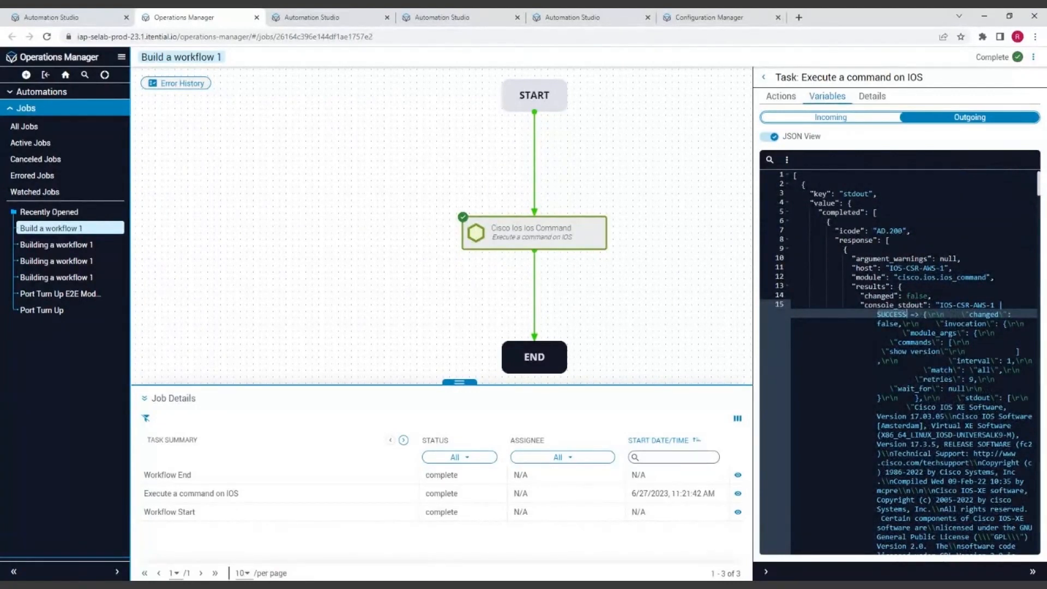